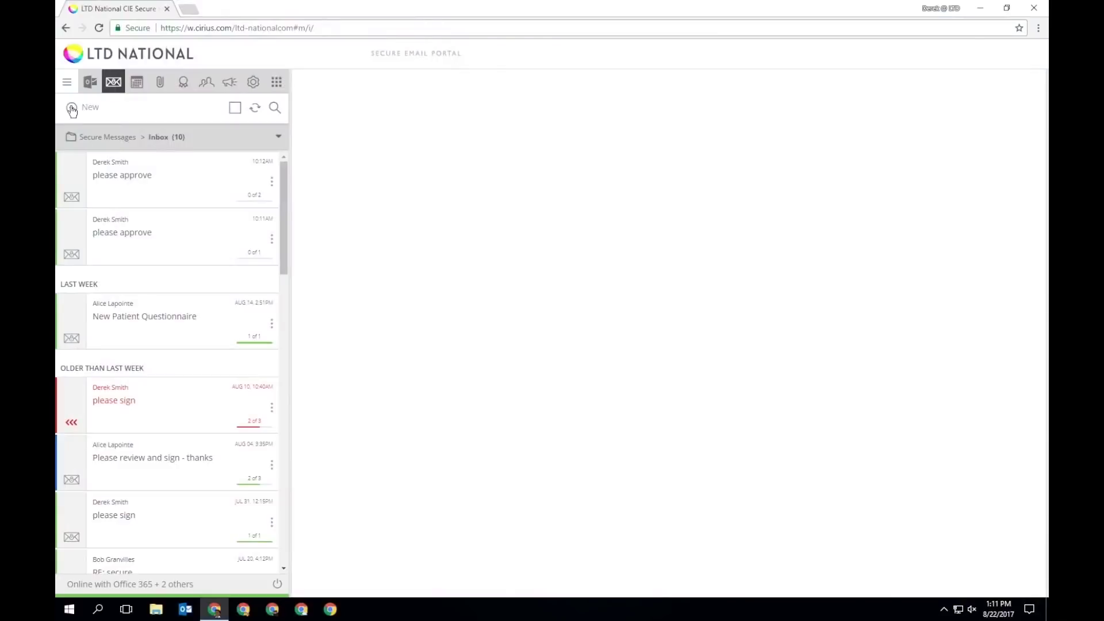
Start a new secure message addressed to two company recipients chosen from the suggestions.
left_click(71, 109)
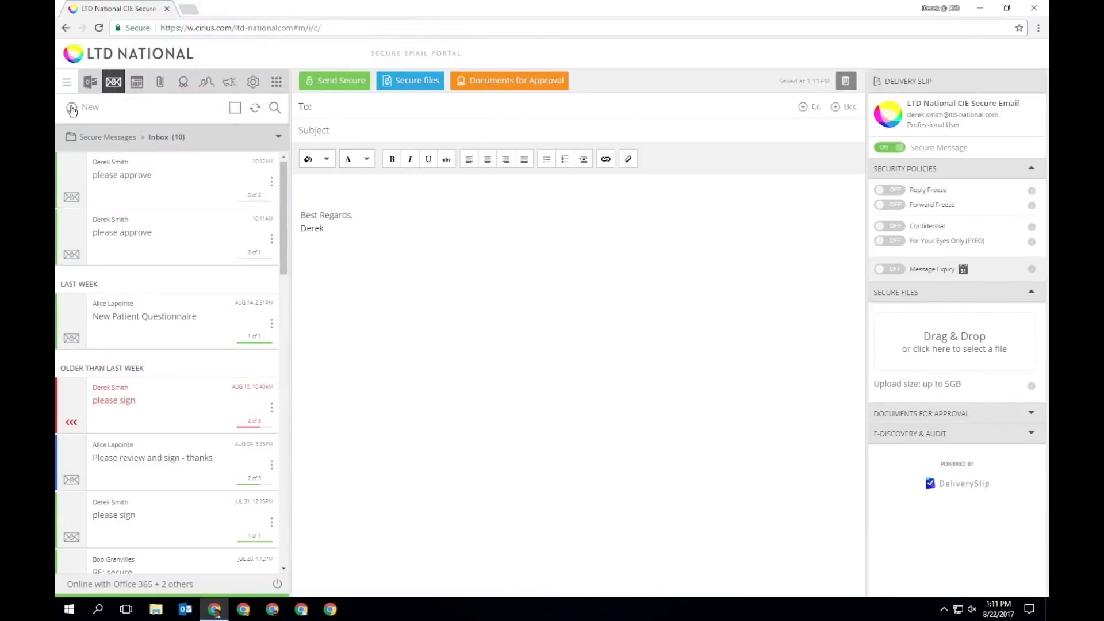
left_click(332, 107)
type("derek")
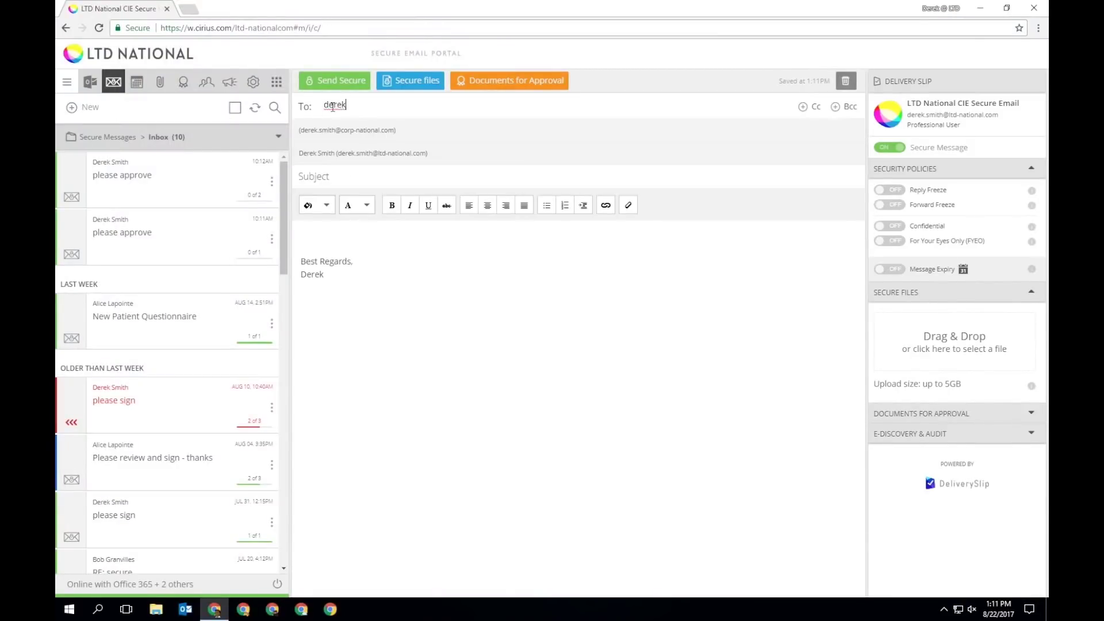
left_click(332, 152)
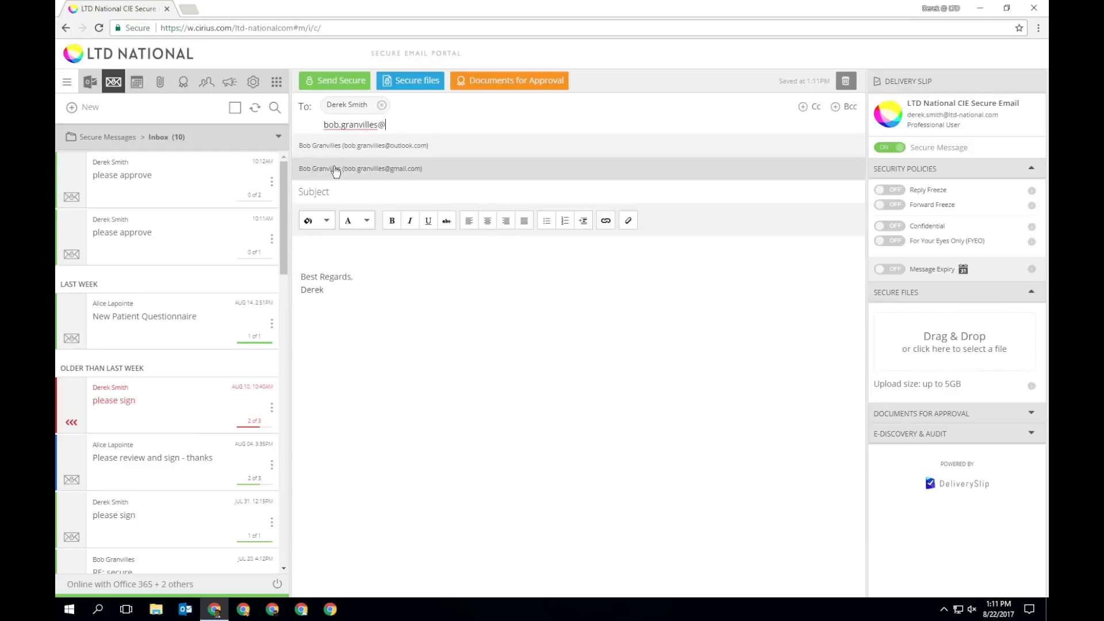
left_click(336, 169)
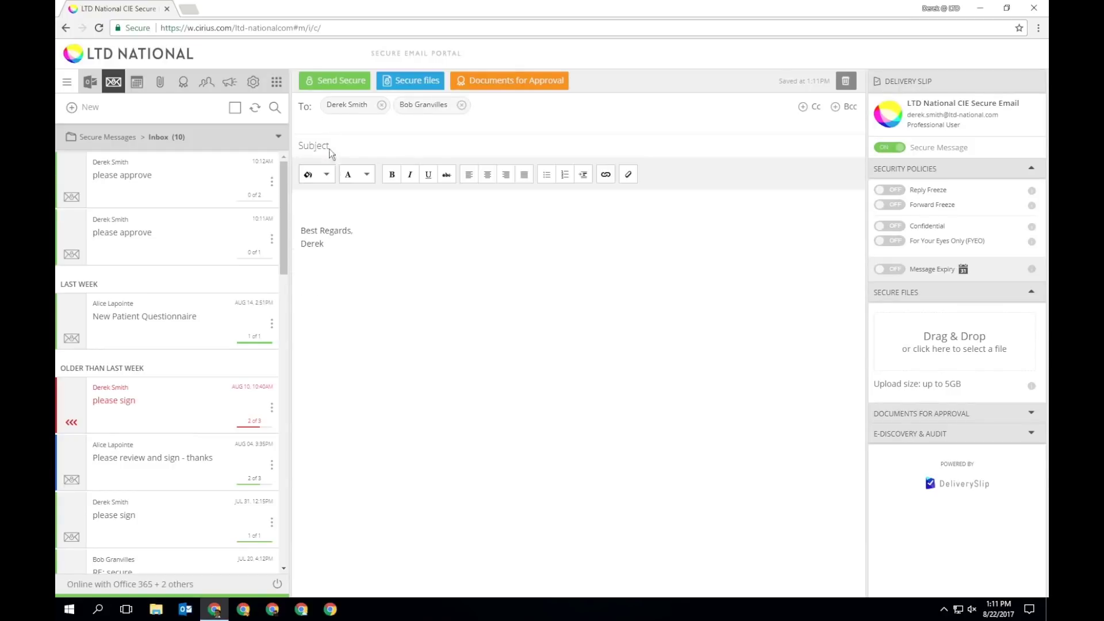
Enter subject 'please sign' and body 'Hi all, Please sign, thanks.'.
type("please ")
type(" all,")
key("Return")
key("Return")
type("Please sign, thank")
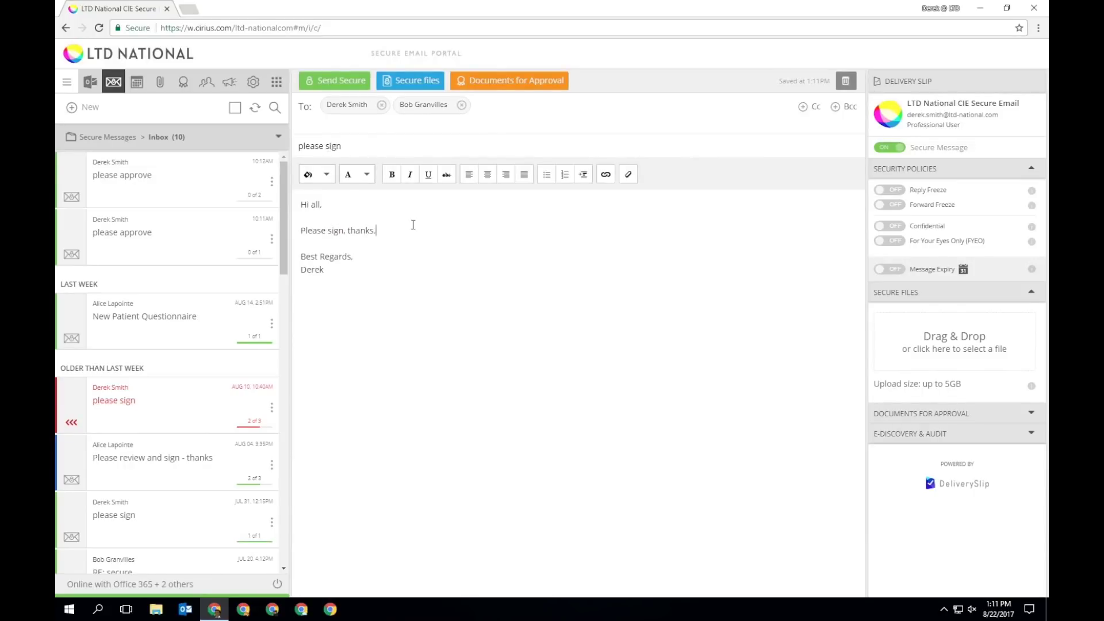
Attach the NDA design Word file (27.10 KB) under Documents for Approval.
left_click(512, 78)
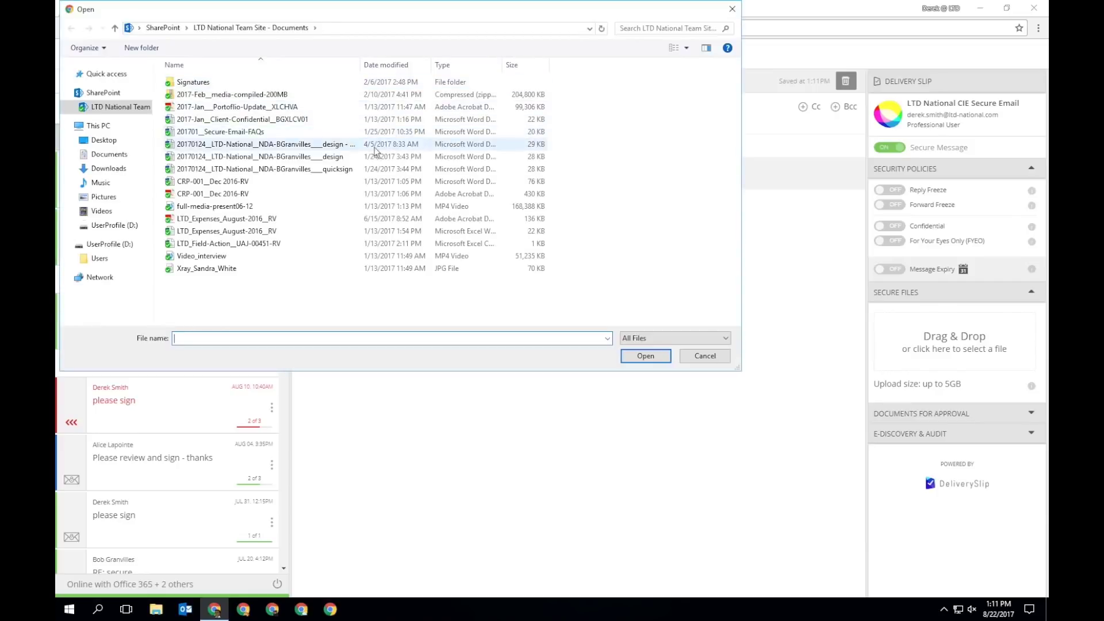
left_click(357, 160)
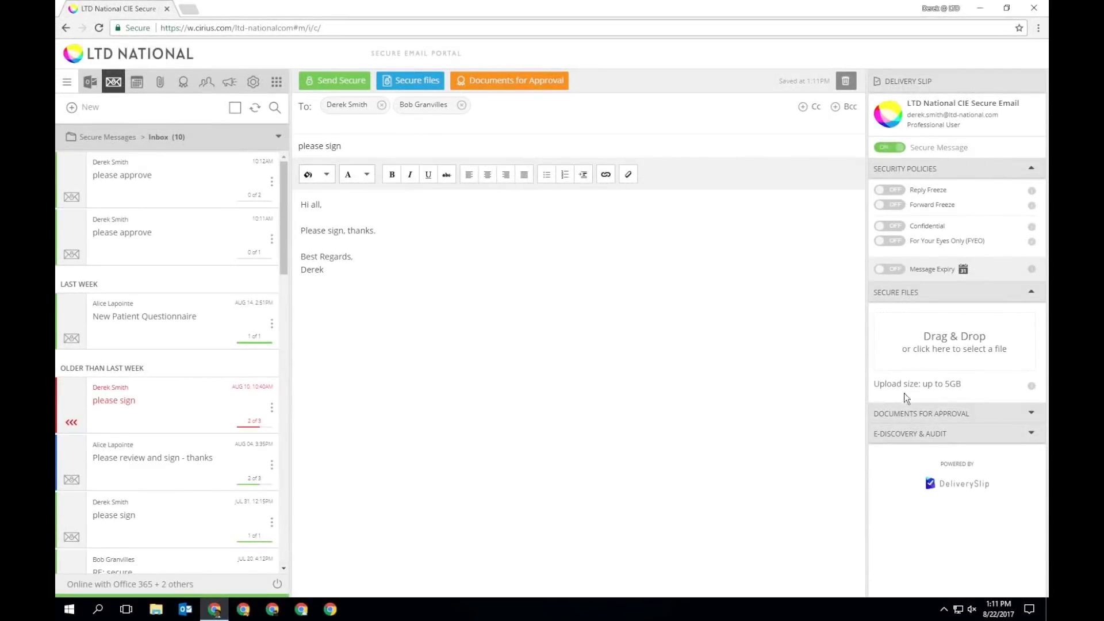
left_click(932, 413)
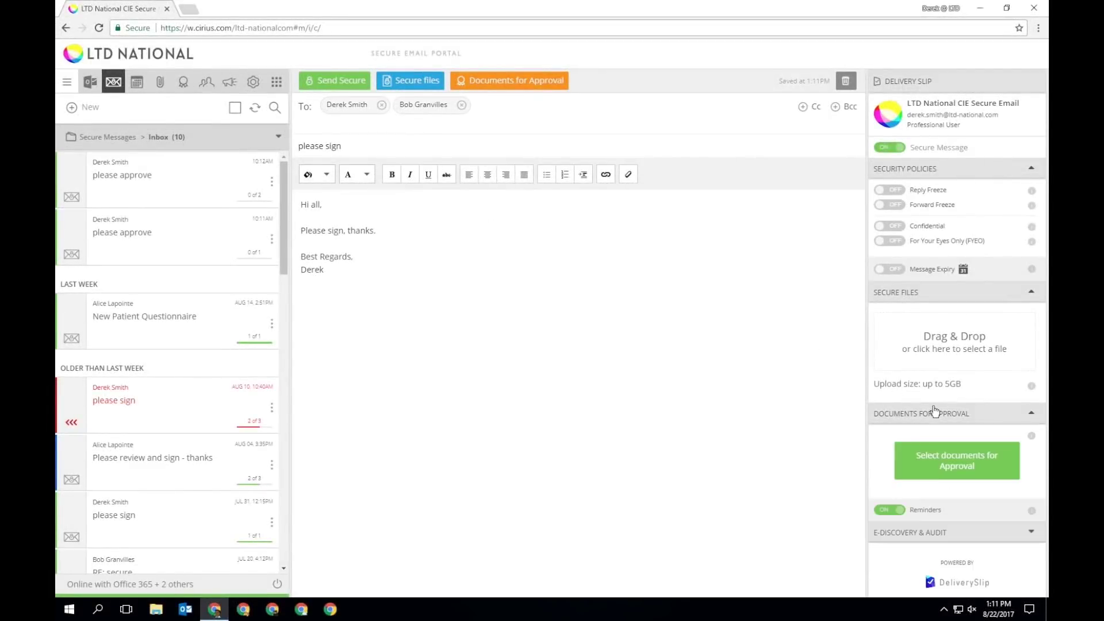
left_click(948, 460)
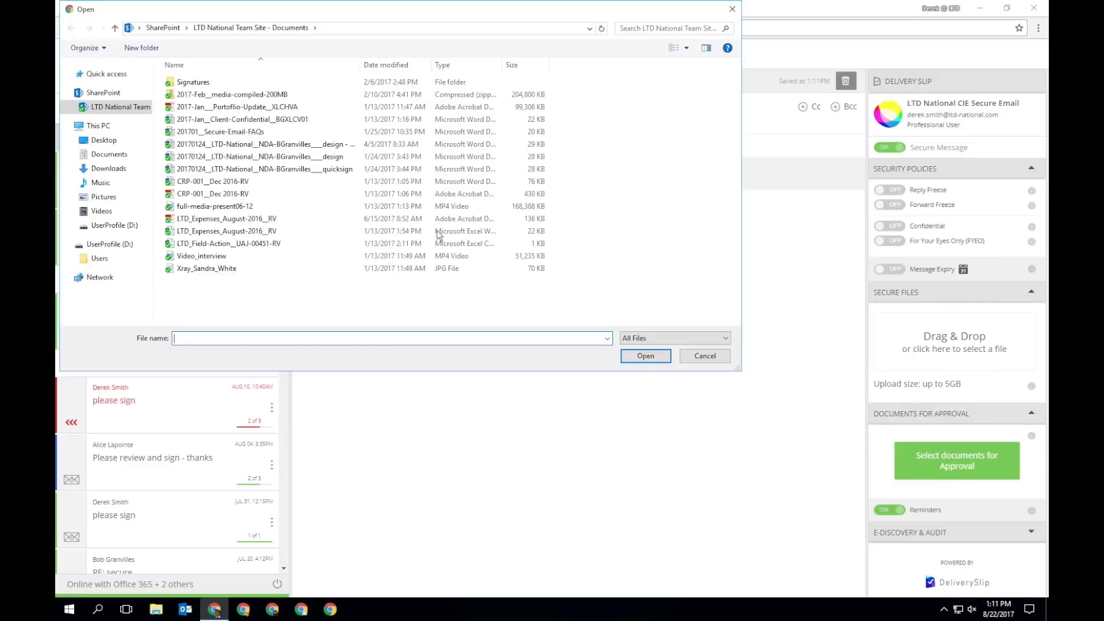
left_click(402, 156)
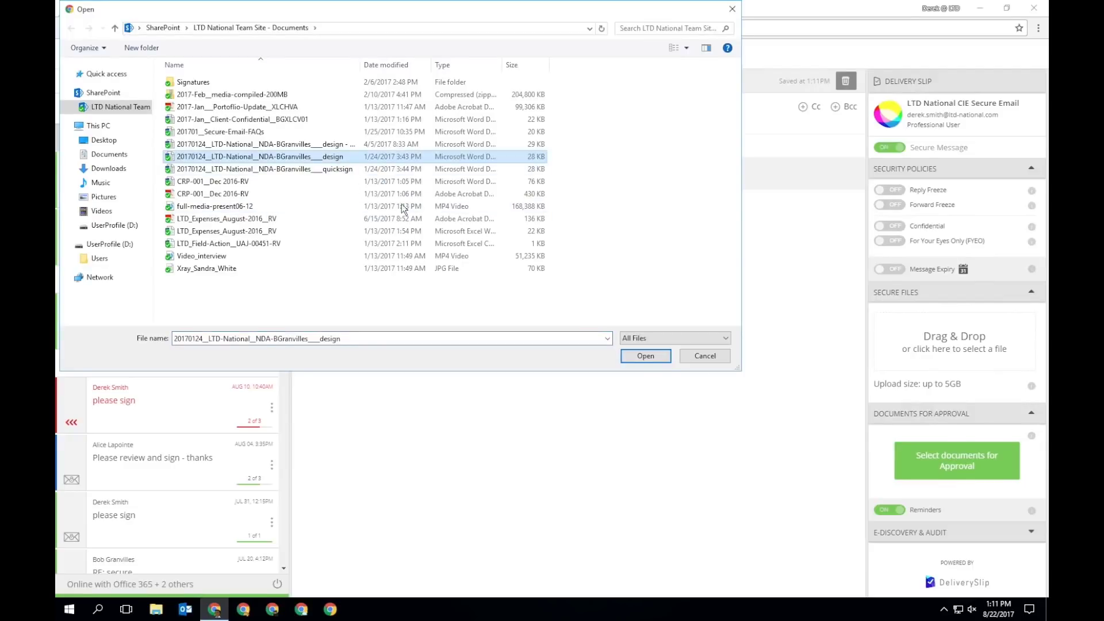
left_click(651, 357)
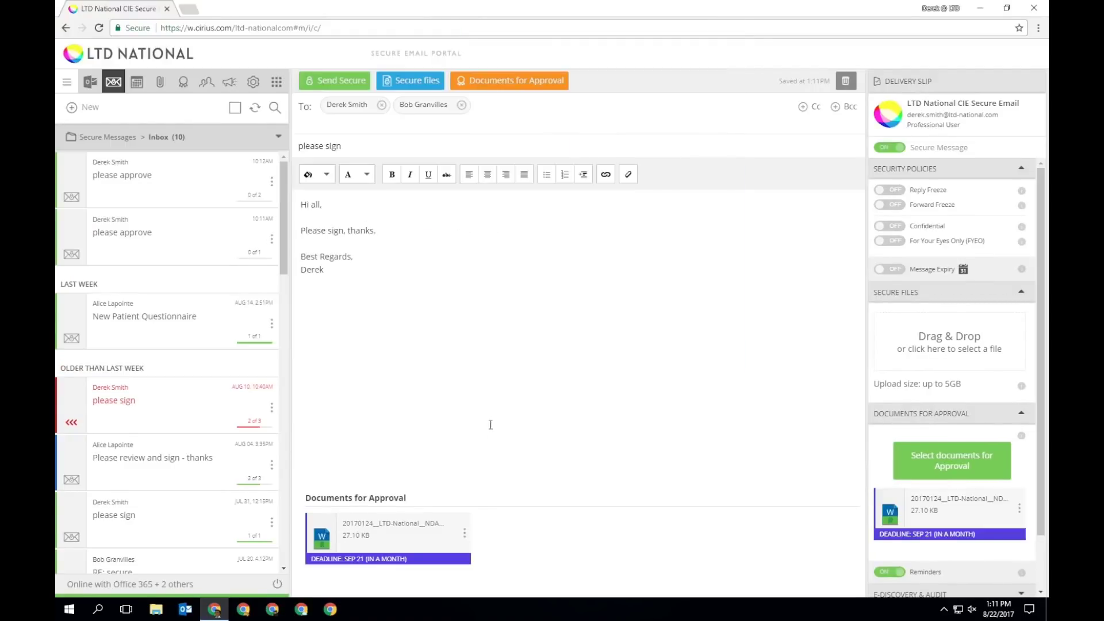
Make both recipients required signatories and open the attached NDA in the signature designer.
left_click(337, 82)
mouse_move(467, 527)
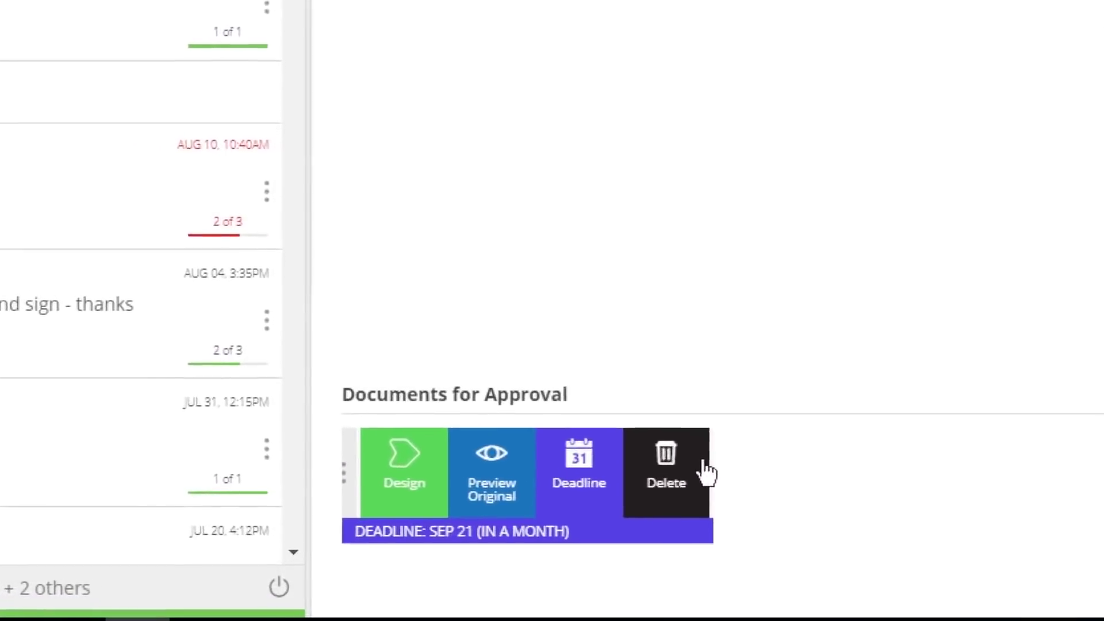
left_click(364, 513)
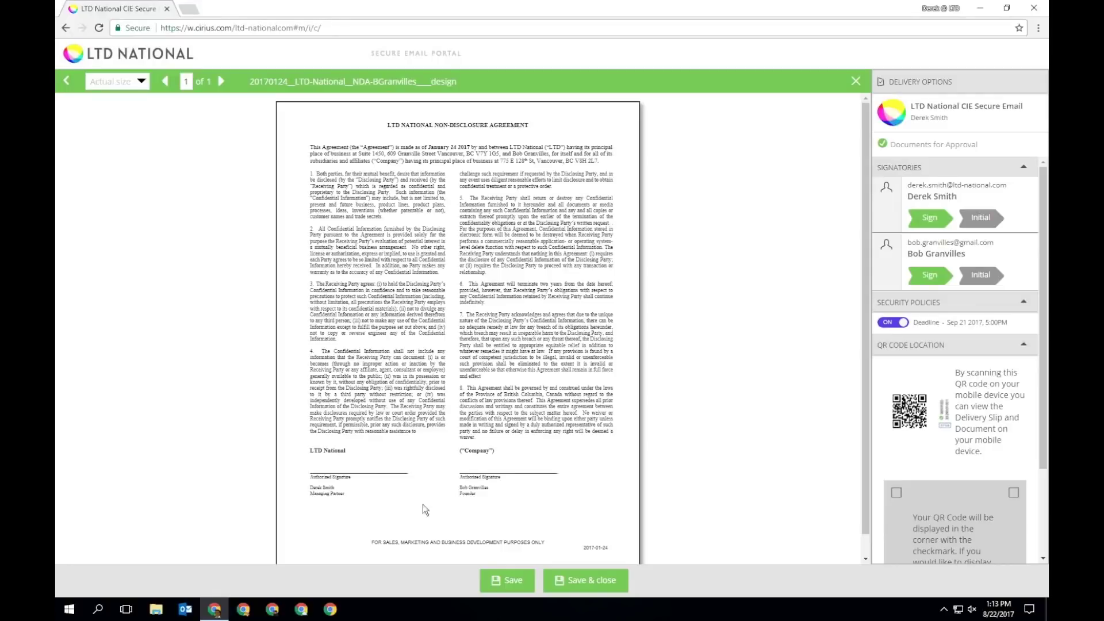
Place sign fields on the LTD National and Company lines plus an initial field, then save.
mouse_move(922, 219)
left_mouse_down()
mouse_move(822, 282)
mouse_move(311, 458)
left_mouse_up()
left_click_drag(924, 271, 460, 457)
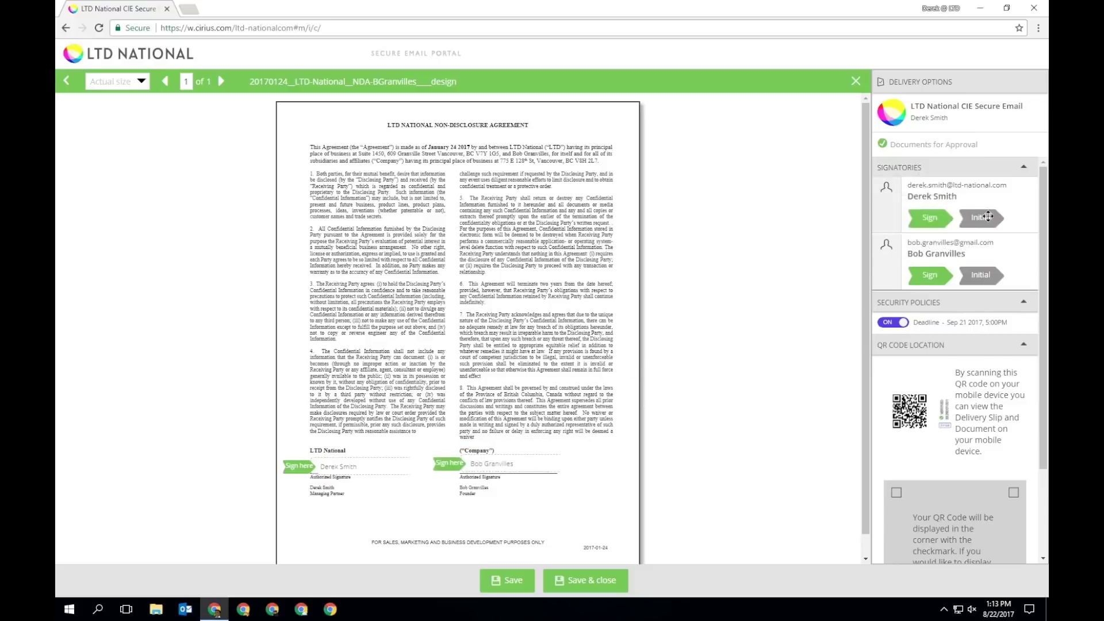
left_click_drag(984, 215, 422, 326)
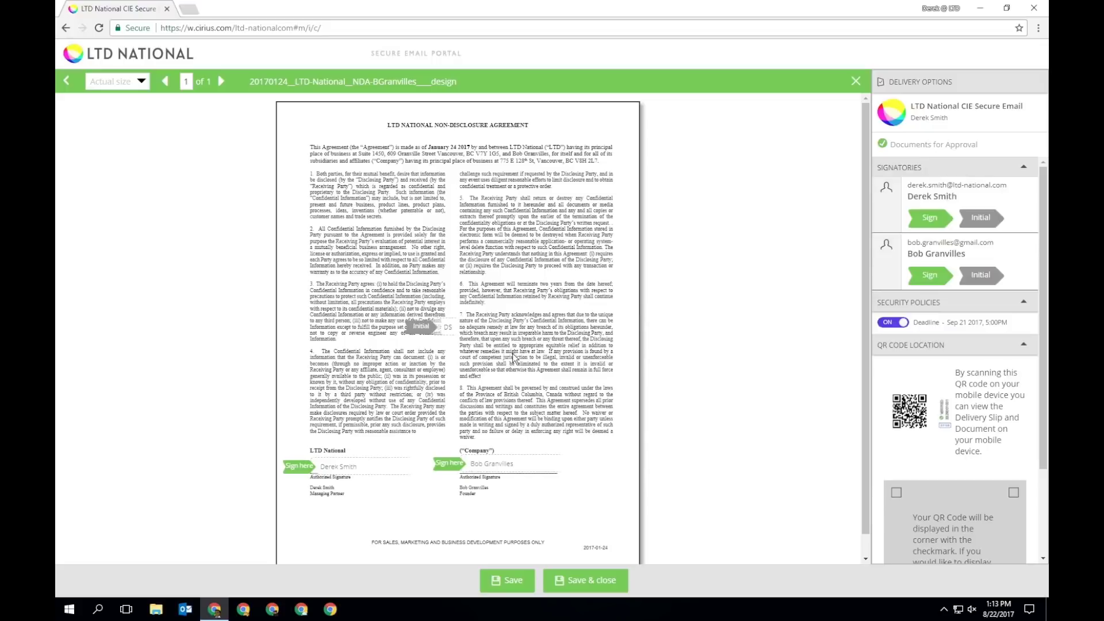
left_click(602, 581)
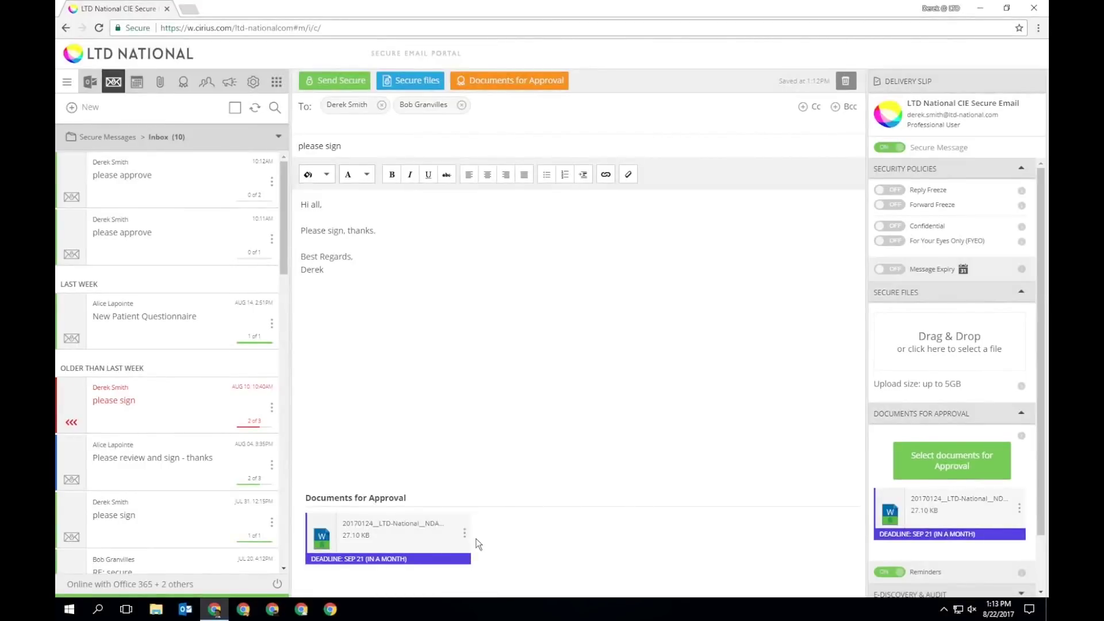
Change the NDA's approval deadline from September 21 to September 7, 2017.
left_click(465, 534)
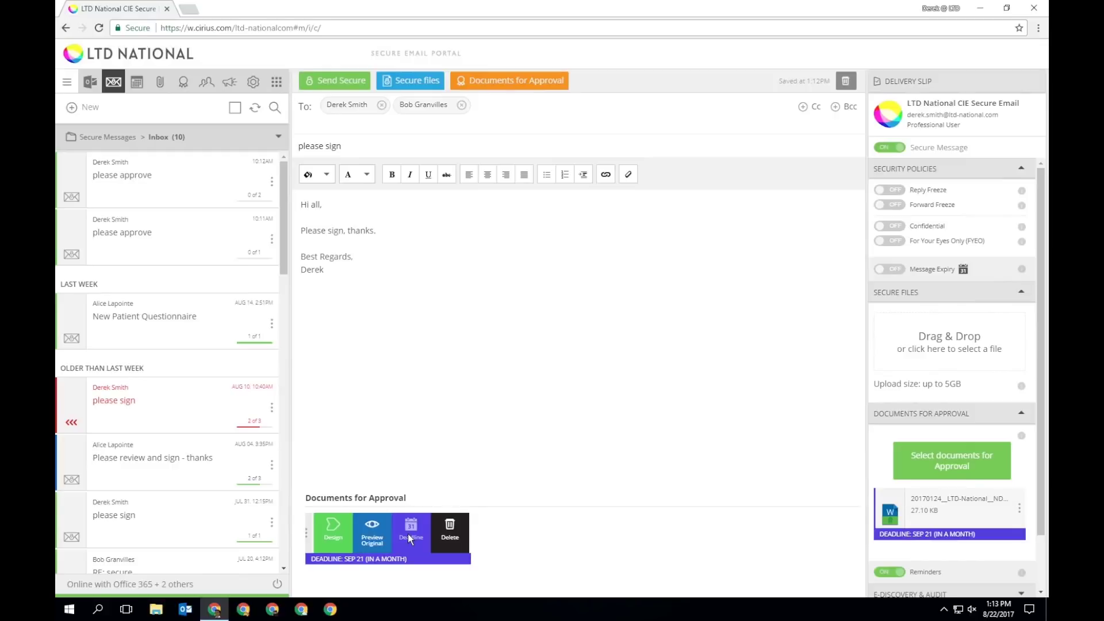
left_click(409, 534)
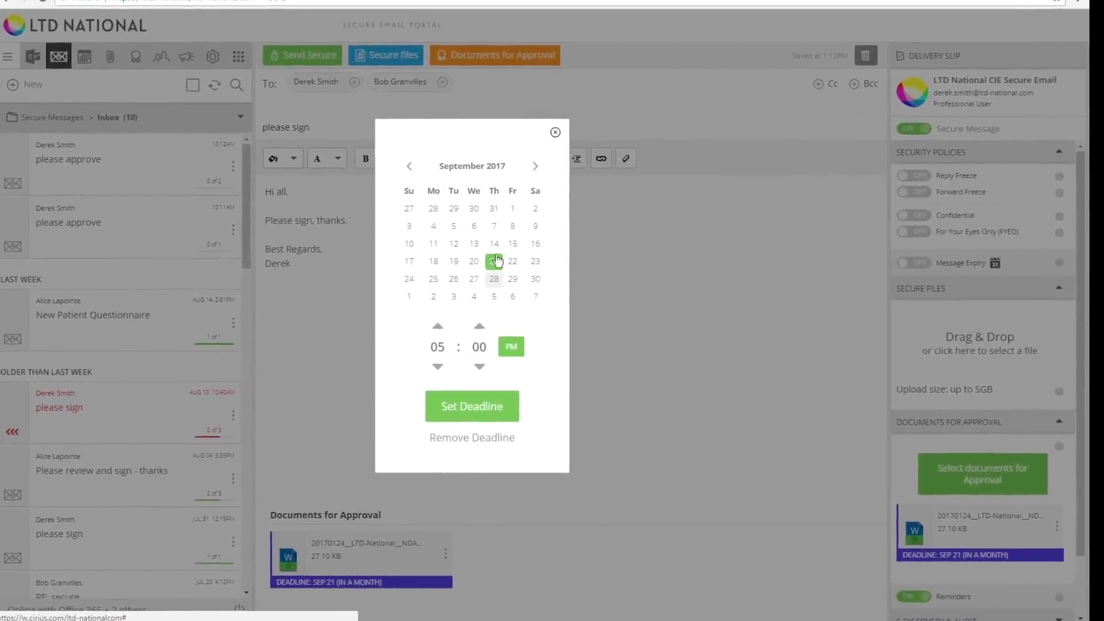
left_click(495, 229)
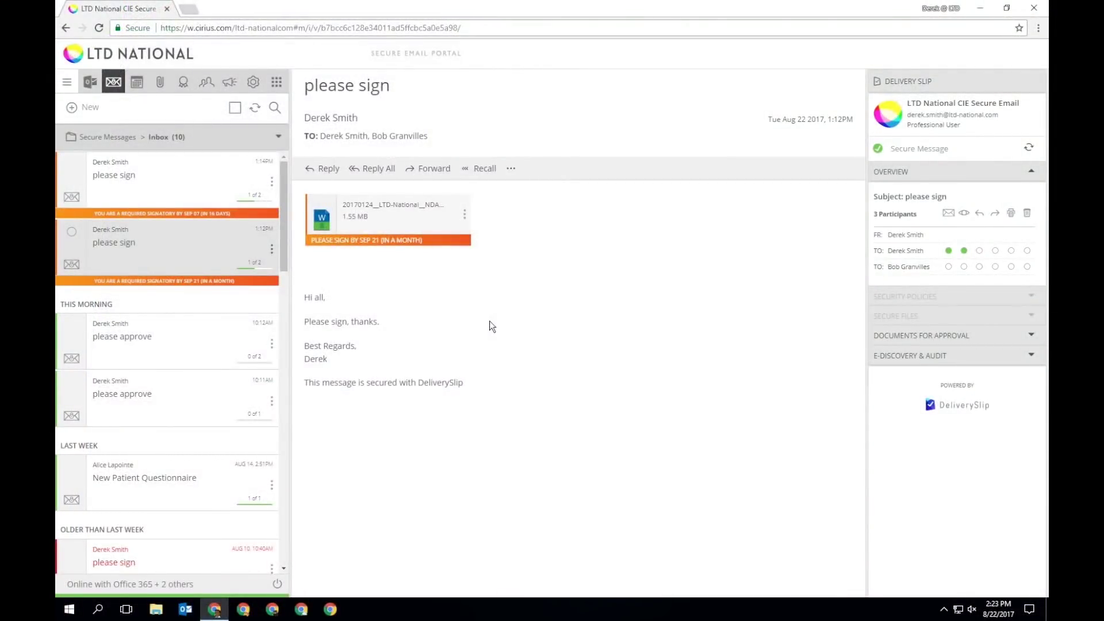
Skip downloading the NDA and open it in the Review & sign viewer instead.
mouse_move(470, 214)
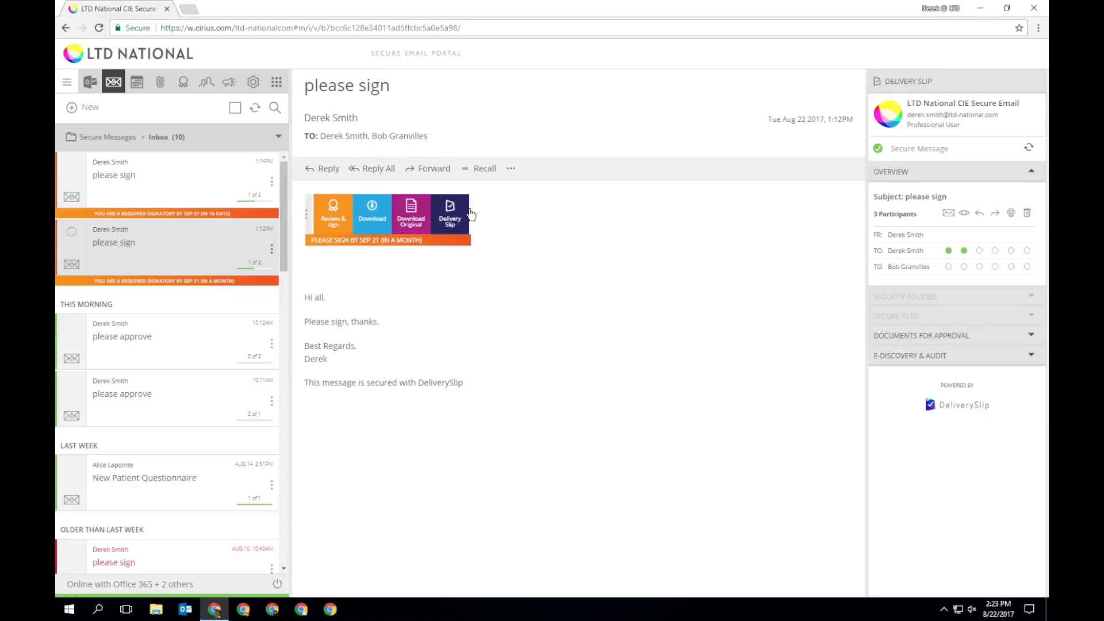
left_click(371, 214)
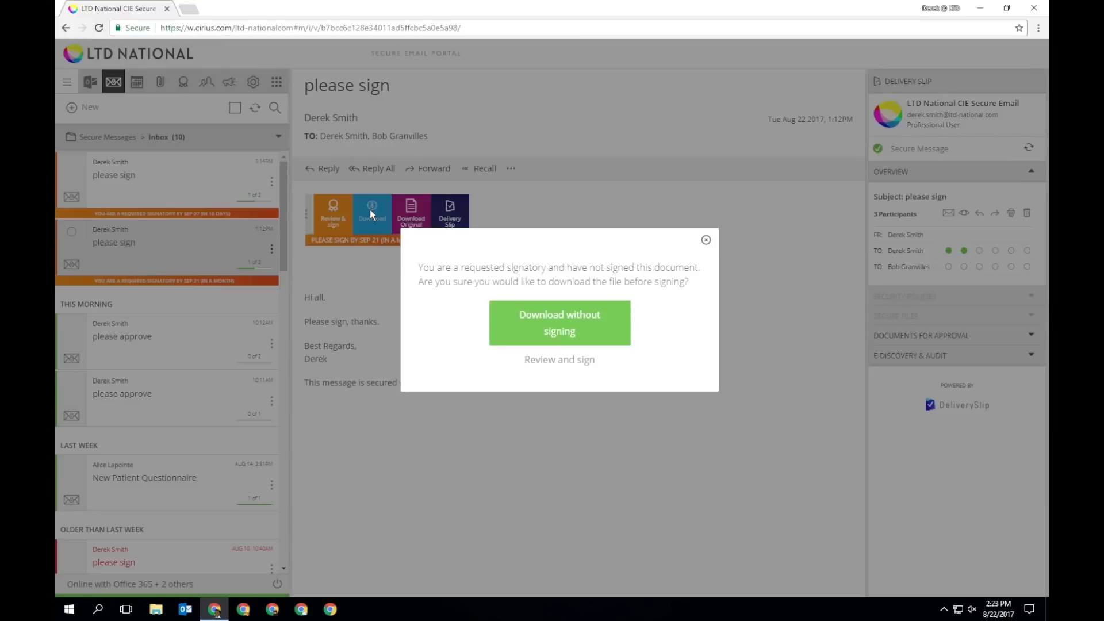
left_click(706, 240)
left_click(466, 219)
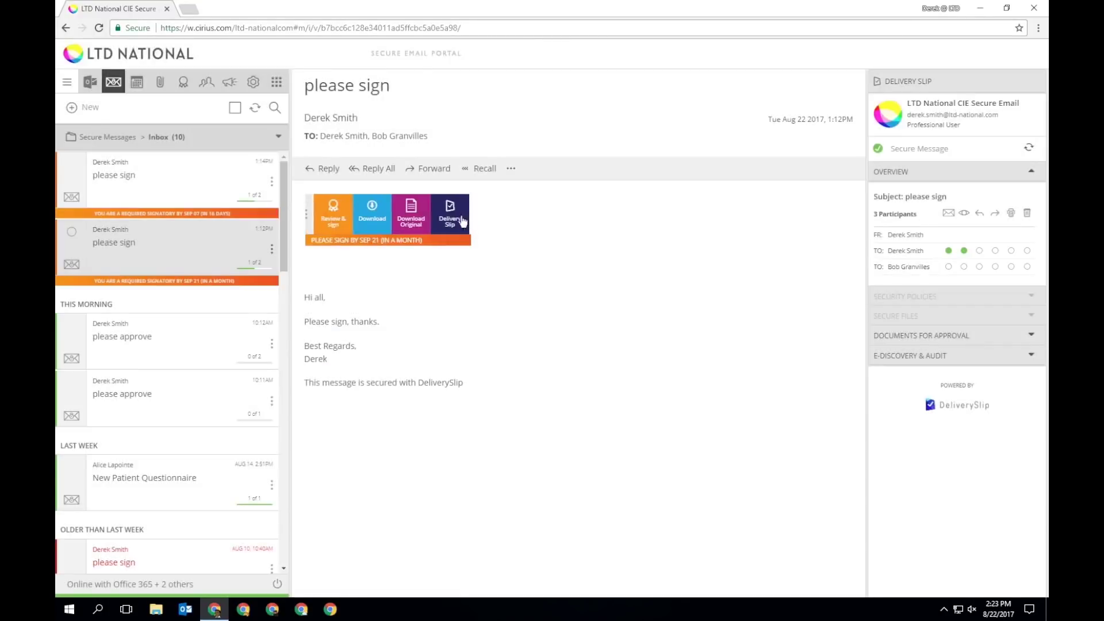
left_click(337, 218)
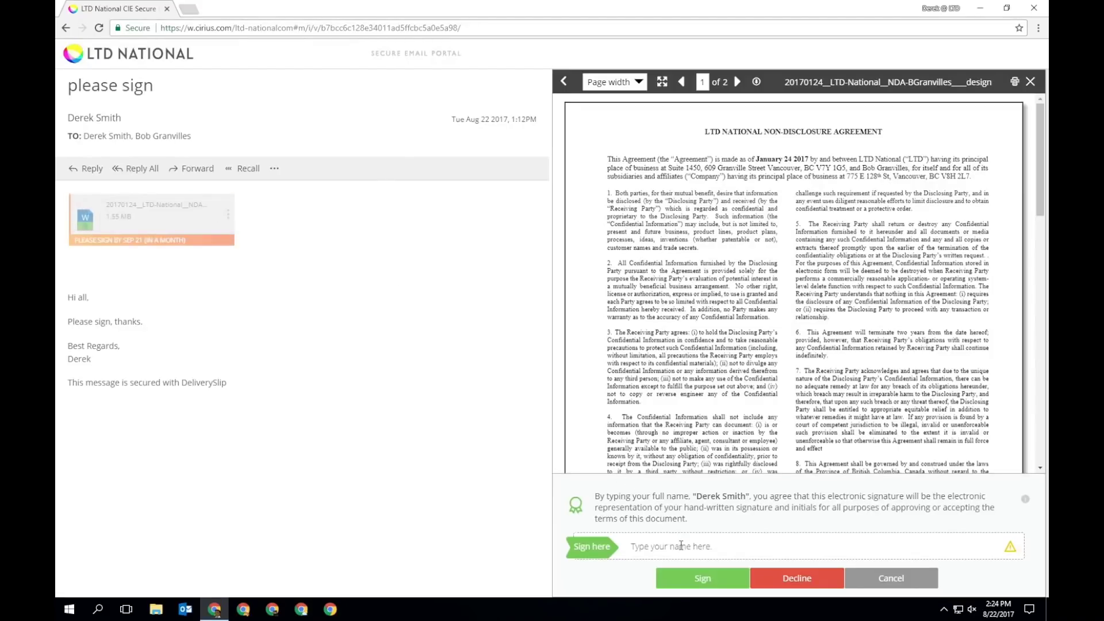
Enter the signer's full name in Sign here, sign, and preview the signature customization.
left_click(681, 546)
left_click(699, 582)
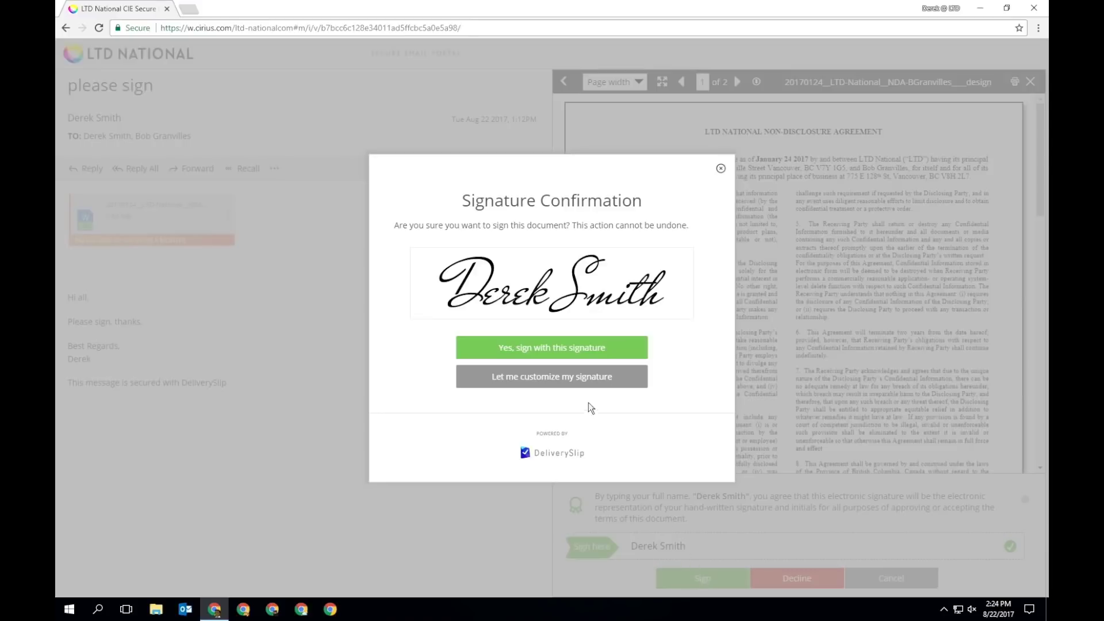
left_click(579, 384)
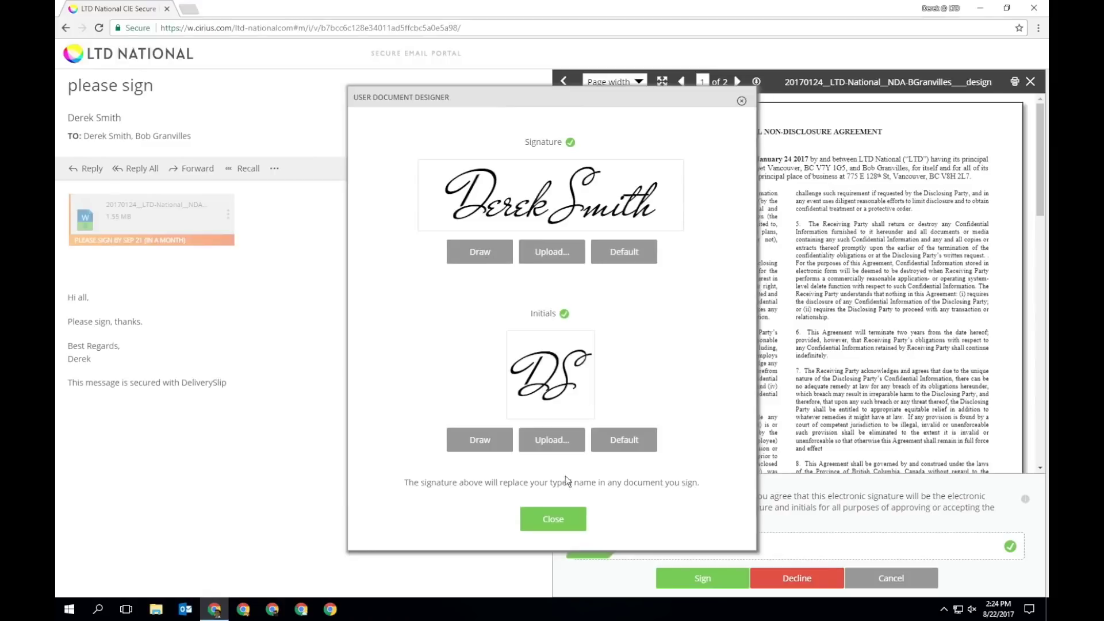
left_click(553, 519)
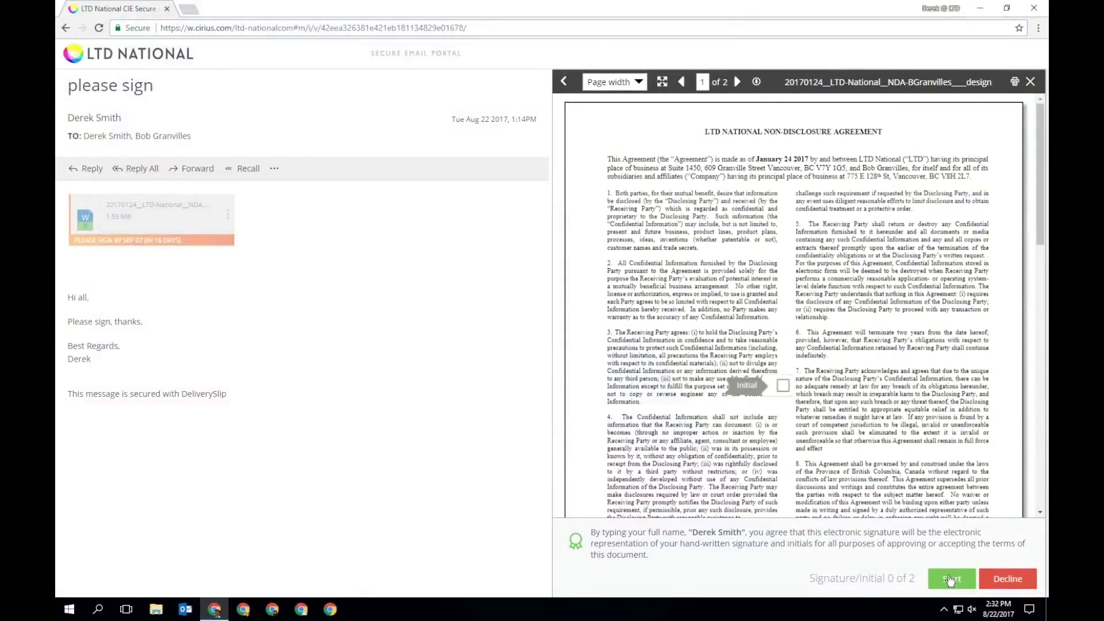
Initial the marked clause, sign with the signer's full name, and confirm the signature.
left_click(949, 579)
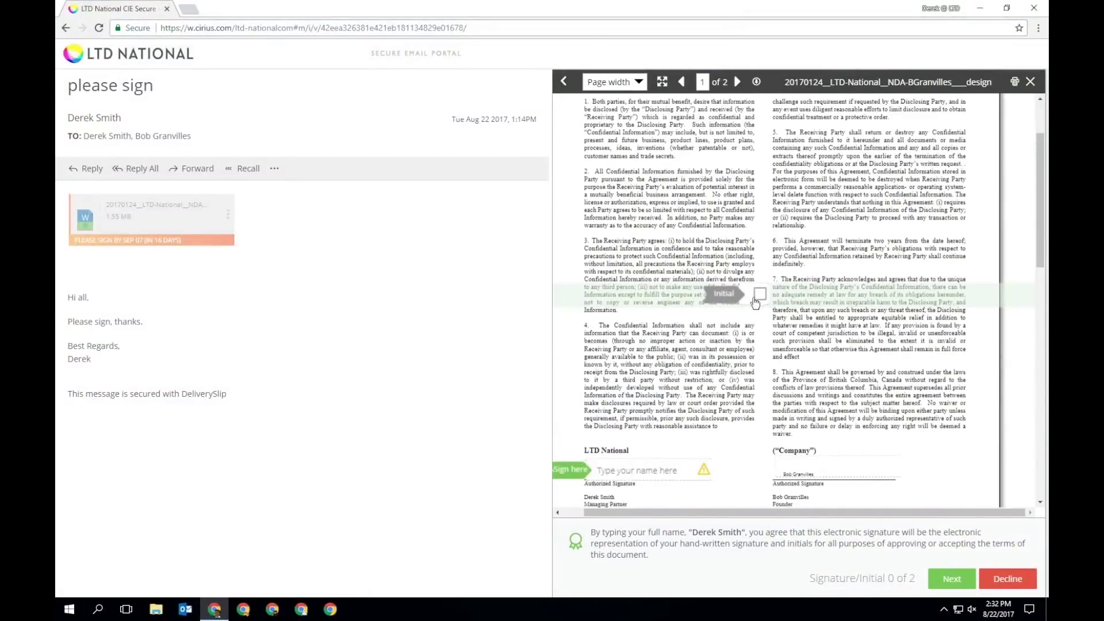
left_click(759, 295)
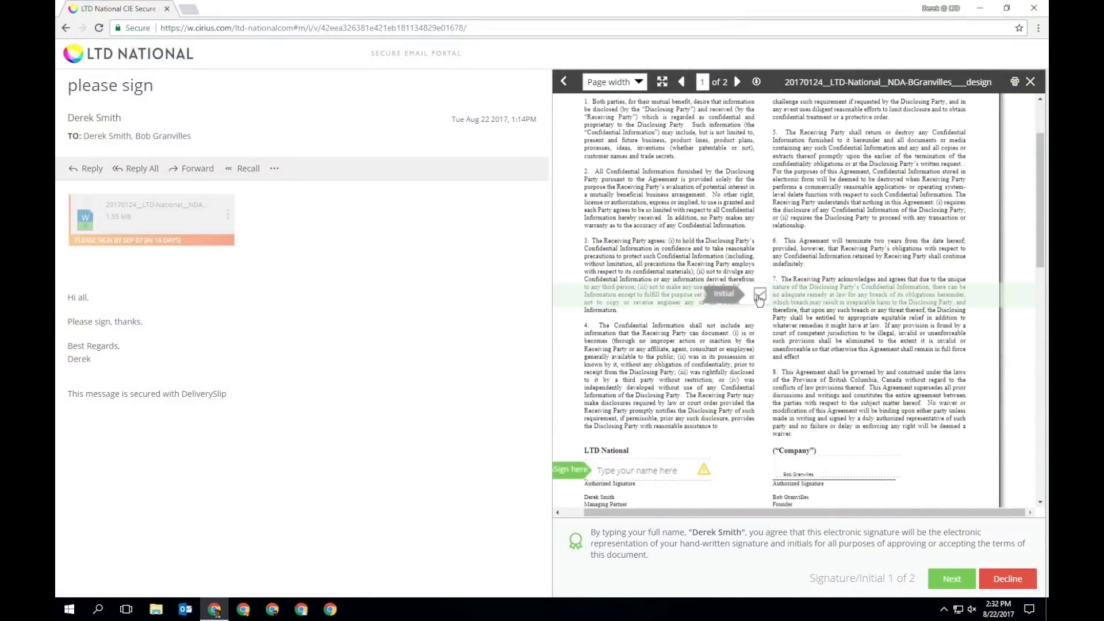
left_click(948, 579)
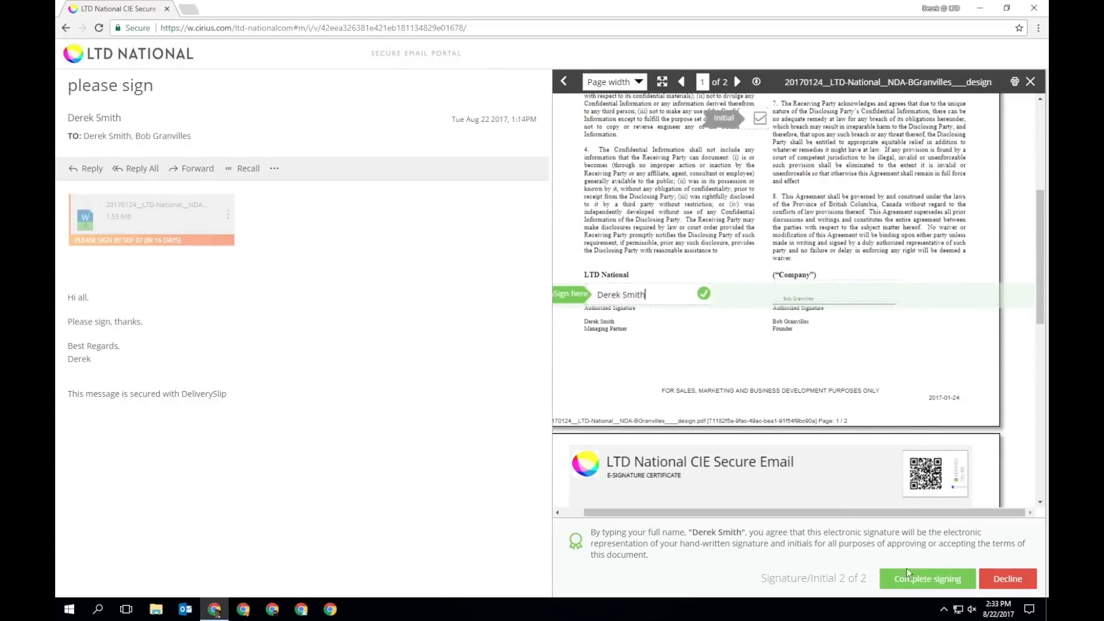
left_click(914, 578)
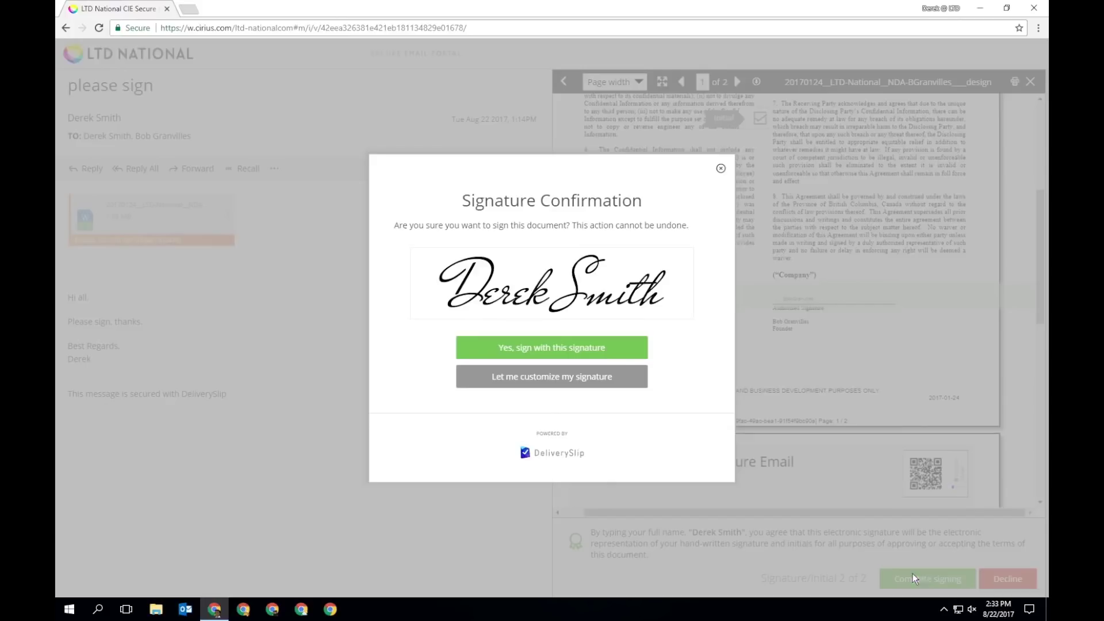
left_click(602, 347)
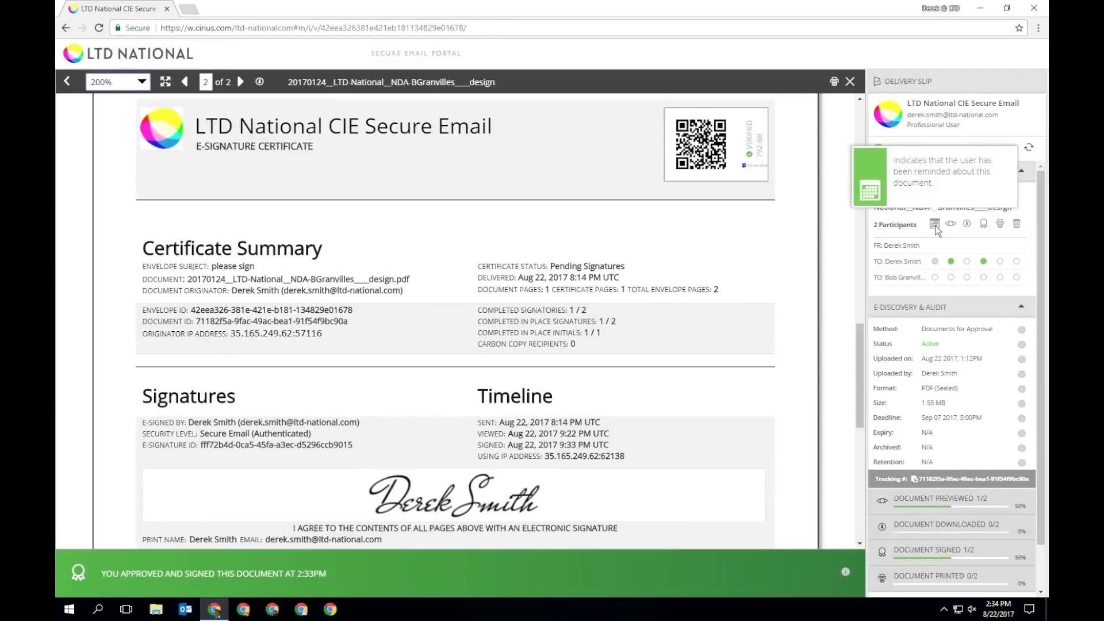
Check each participant's signing status and show the tracking number with its QR code.
mouse_move(951, 225)
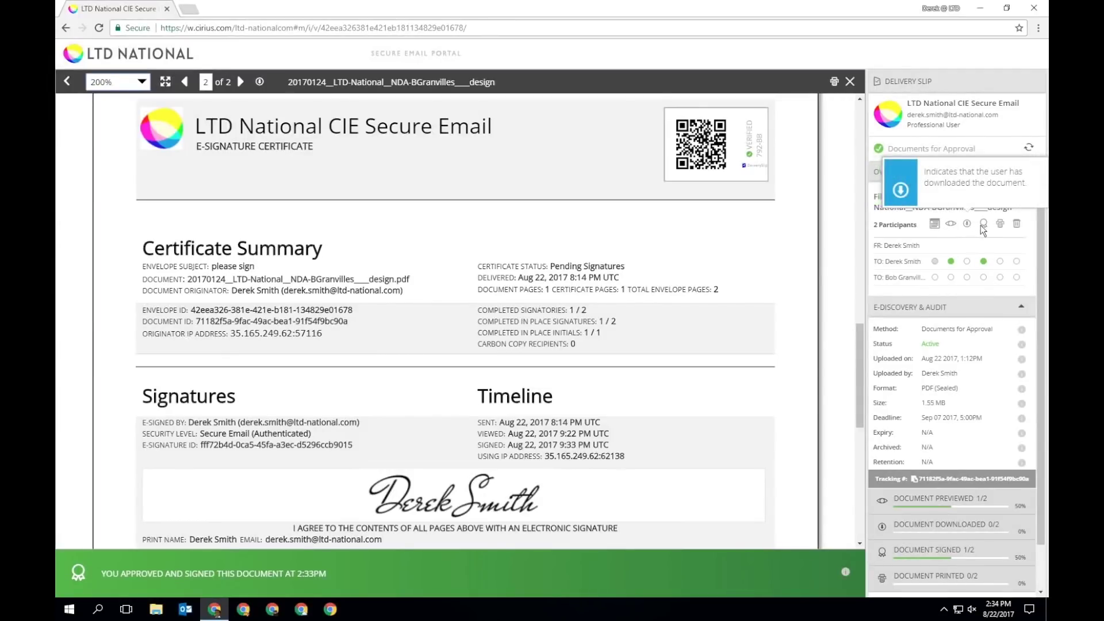
mouse_move(985, 228)
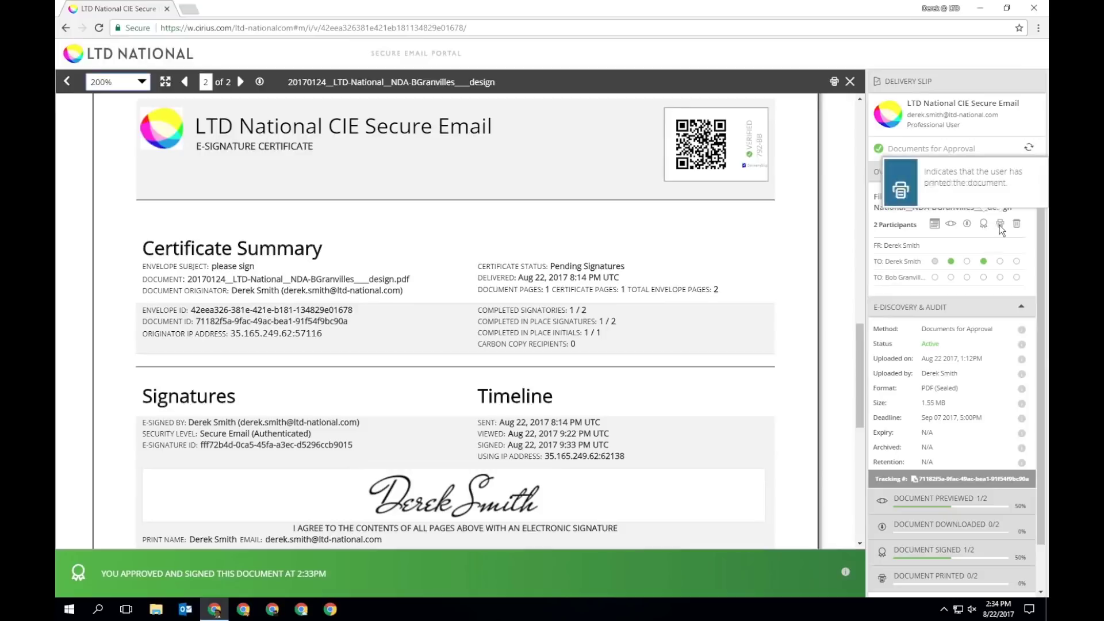
mouse_move(1017, 226)
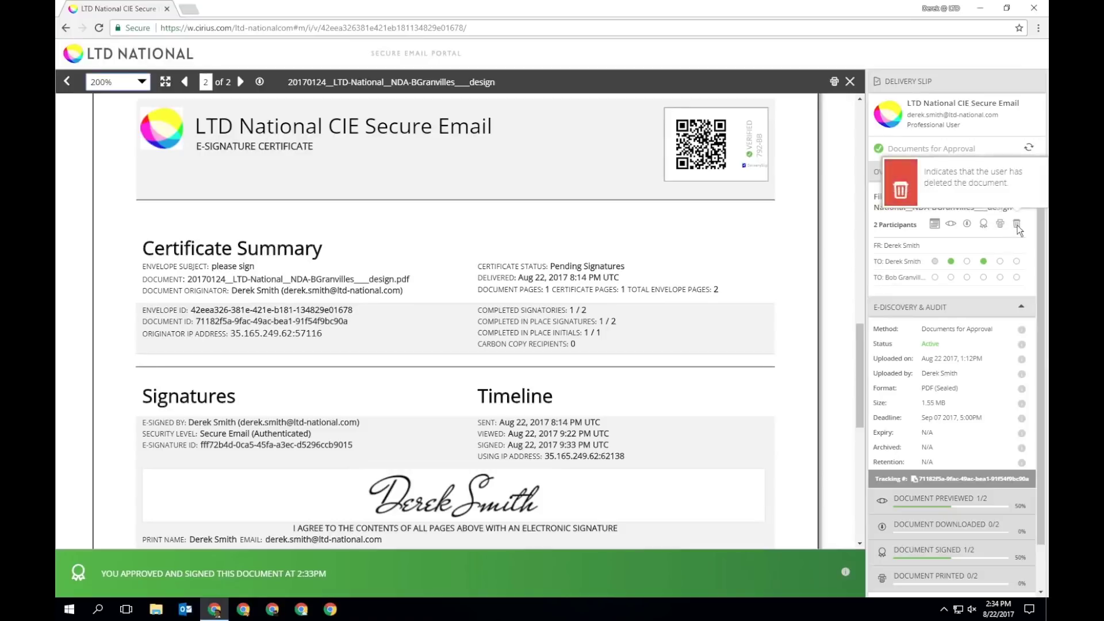
left_click(973, 479)
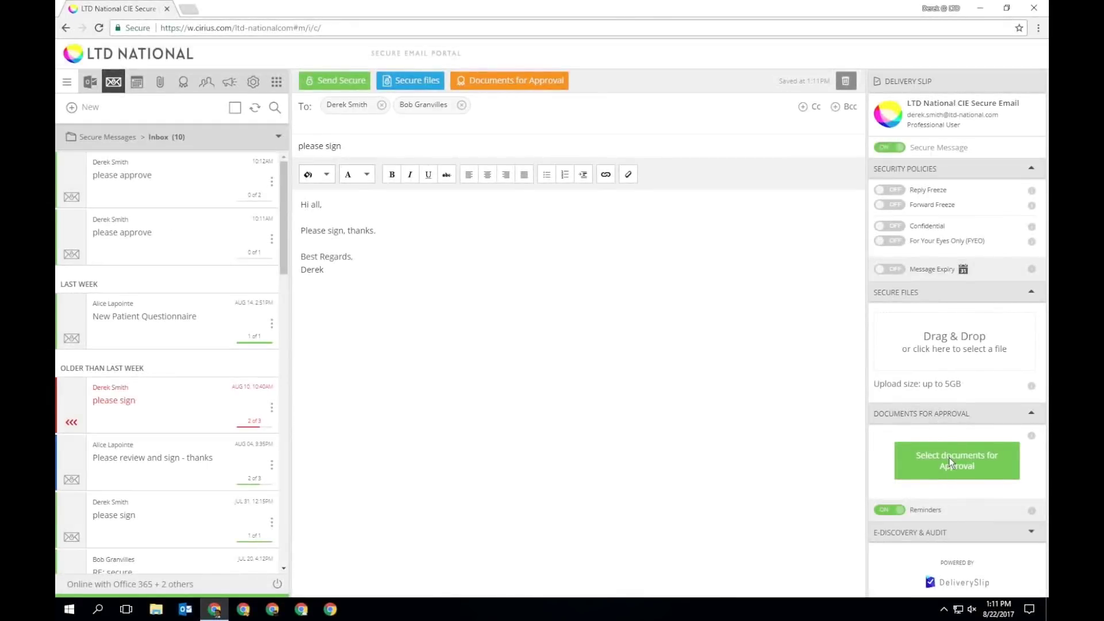
Reattach the NDA design Word file (27.10 KB) as a document for approval.
left_click(949, 457)
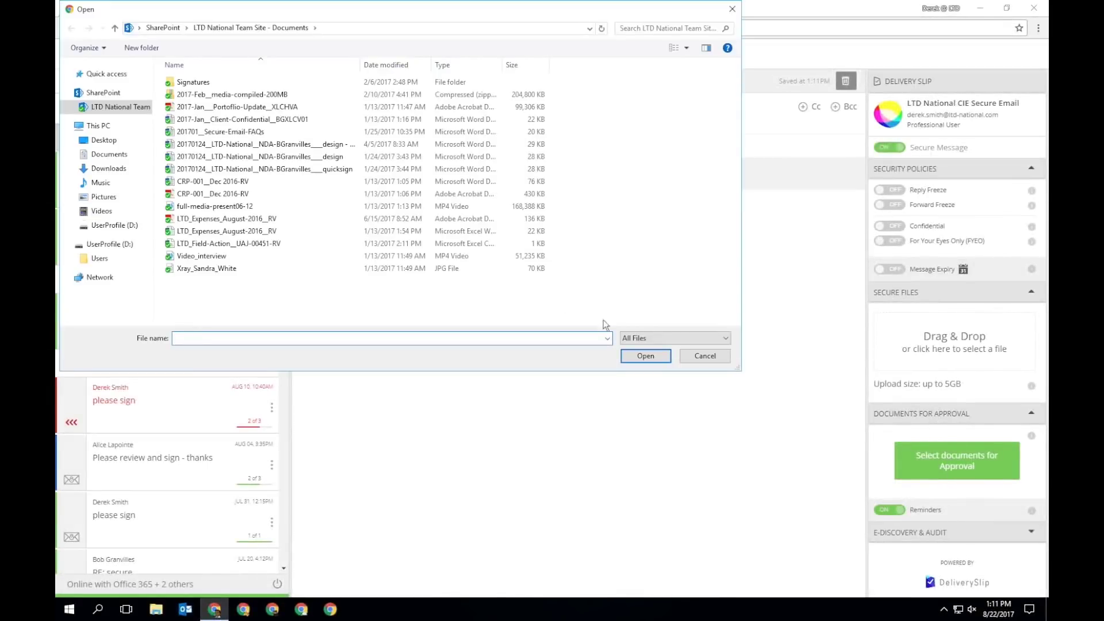
left_click(334, 156)
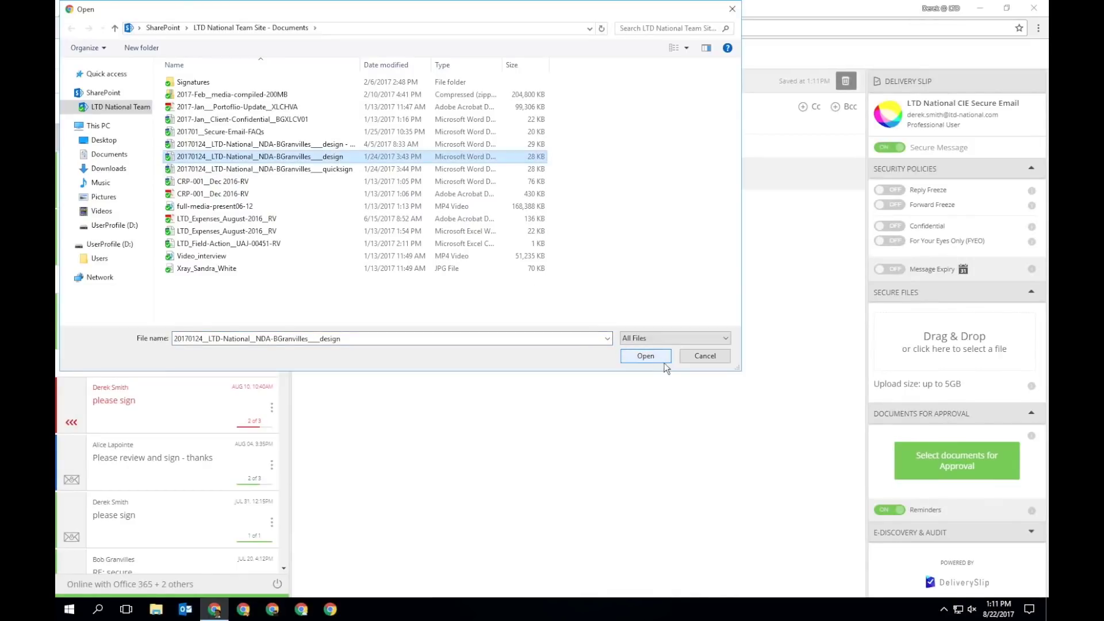
left_click(645, 356)
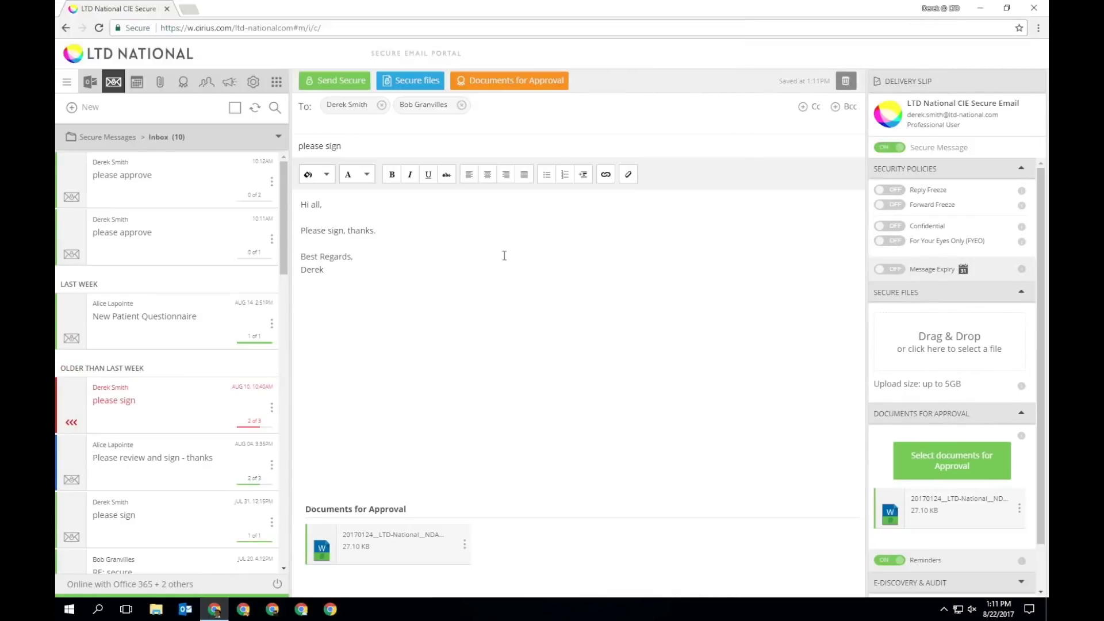